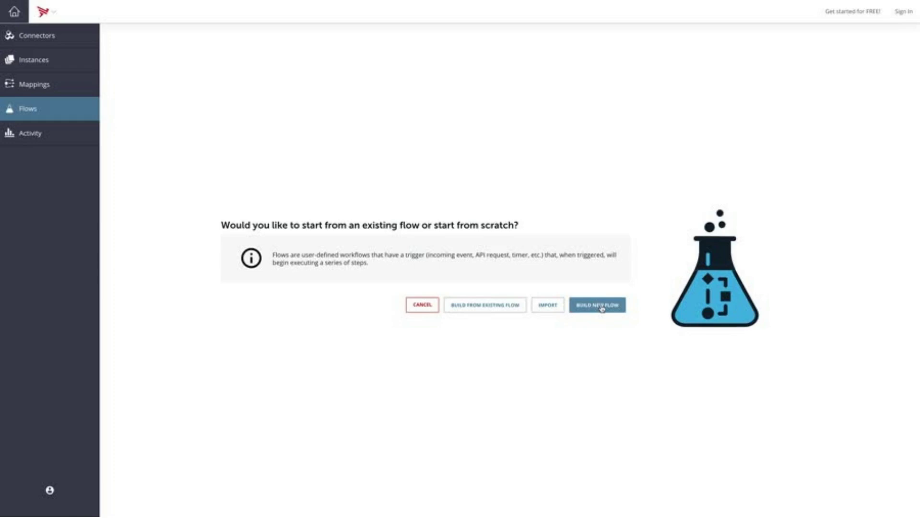
# Step: Build a new flow from scratch and name it "Creating a Flow Example"
pyautogui.click(602, 309)
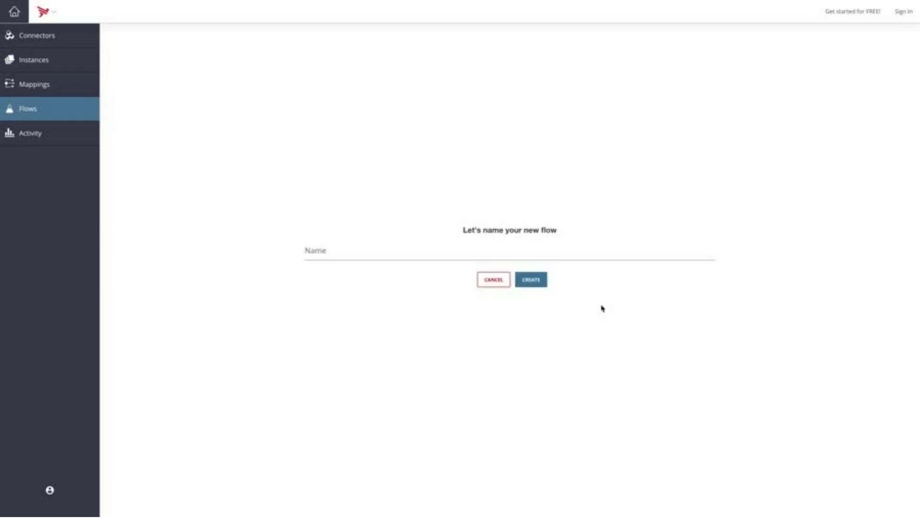
pyautogui.click(328, 251)
pyautogui.click(329, 275)
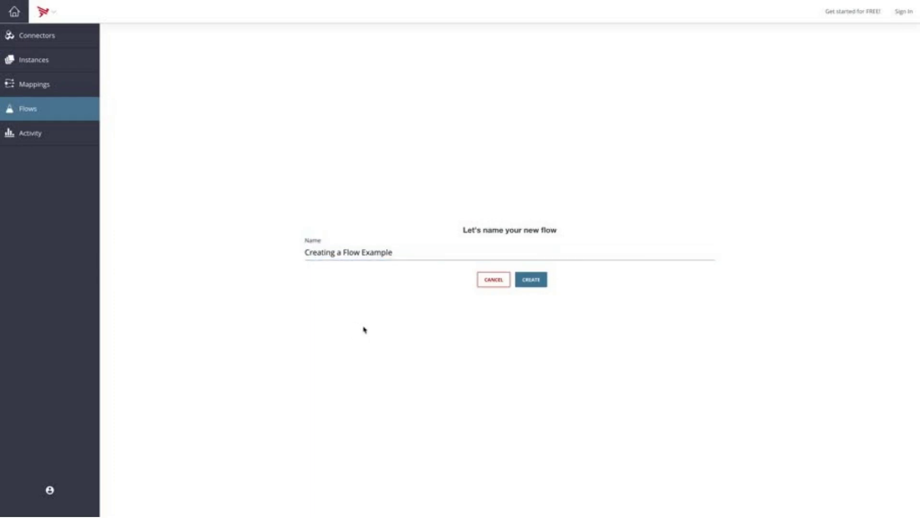
pyautogui.click(533, 280)
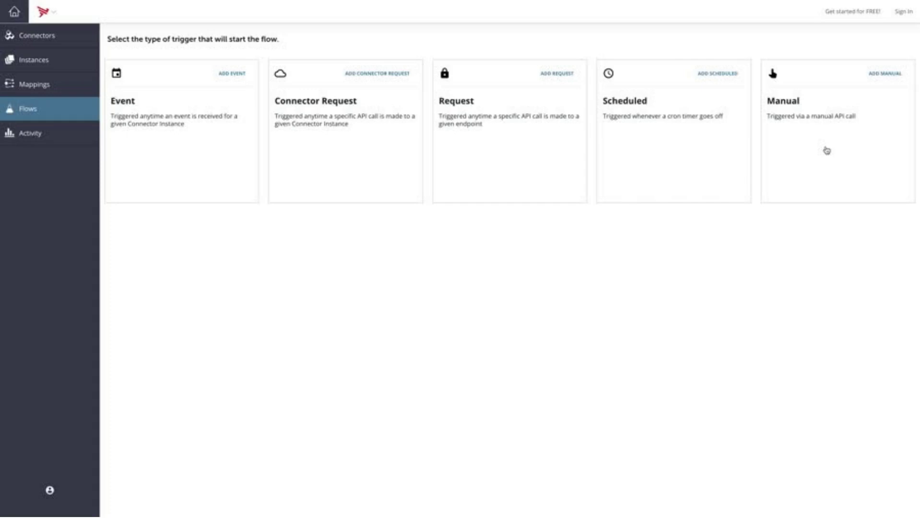
# Step: Add an Event trigger to the flow, create a Connector Instance variable named source for it, and save the trigger
pyautogui.click(163, 140)
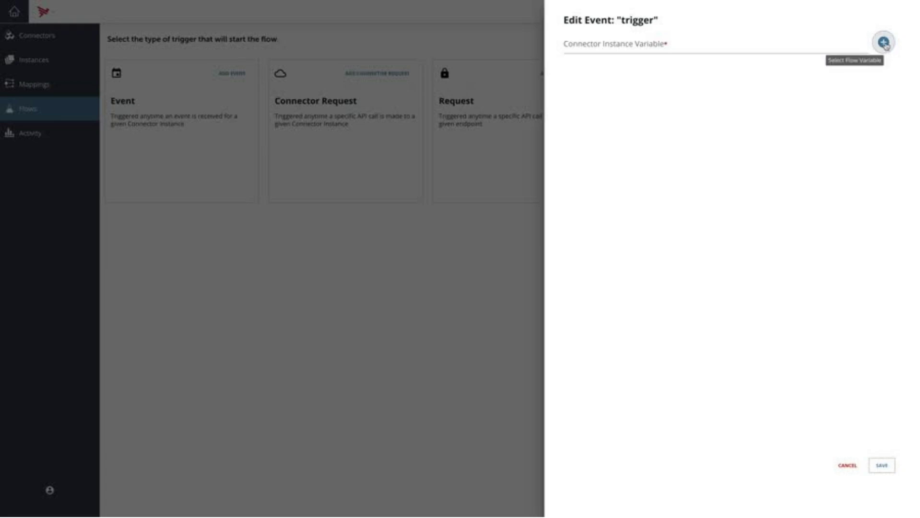
pyautogui.click(884, 44)
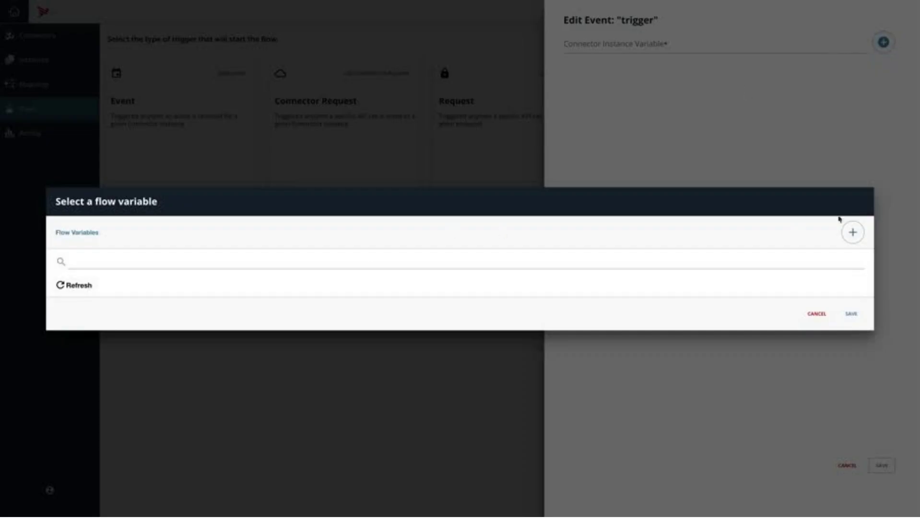
pyautogui.click(854, 233)
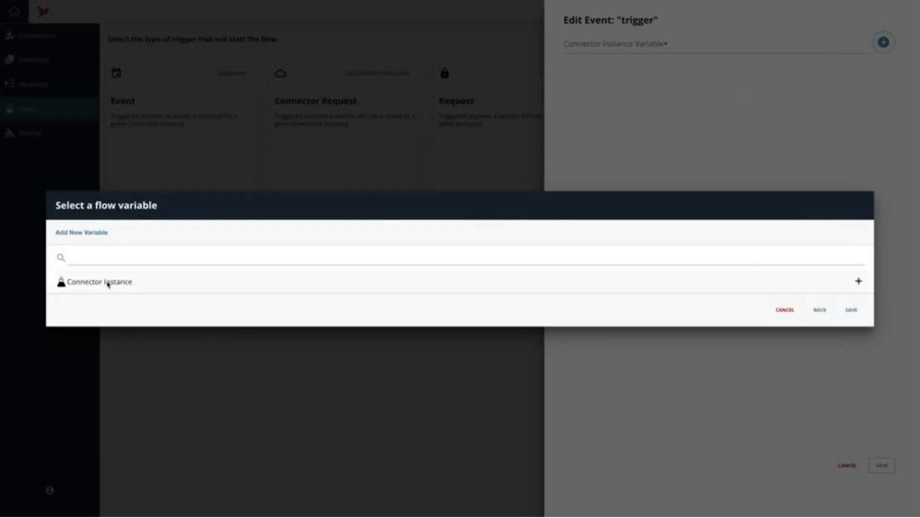
pyautogui.click(108, 285)
pyautogui.click(394, 226)
pyautogui.write('source')
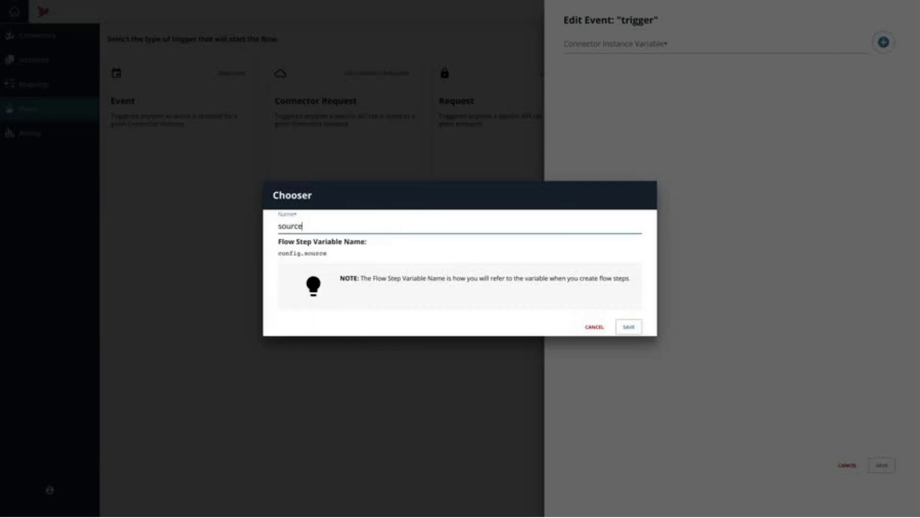
pyautogui.click(629, 328)
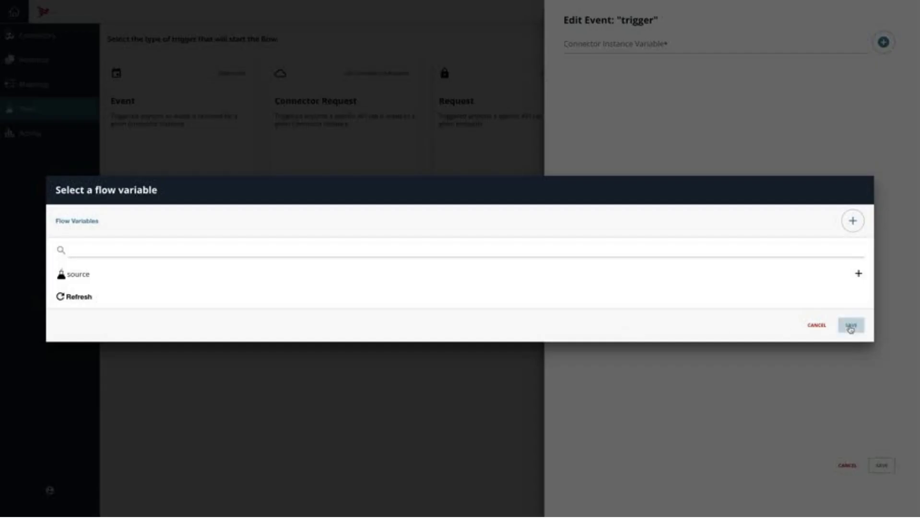
pyautogui.click(851, 326)
pyautogui.click(882, 465)
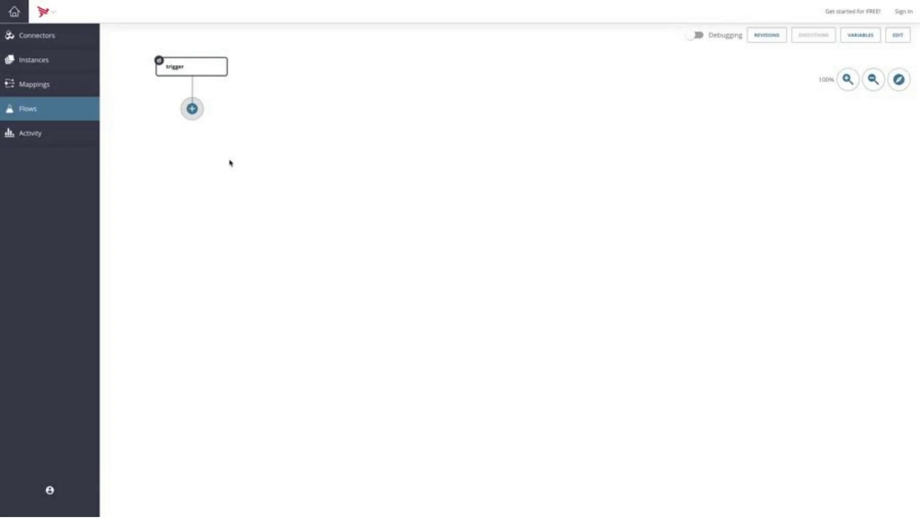
# Step: Add a Connector API Request step named getLeads after the trigger, using source as its connector instance variable
pyautogui.click(192, 111)
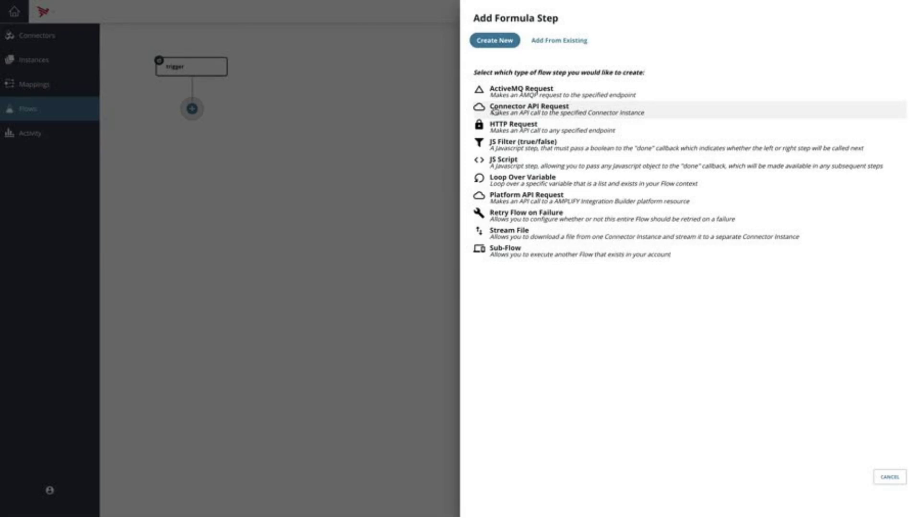
pyautogui.click(496, 111)
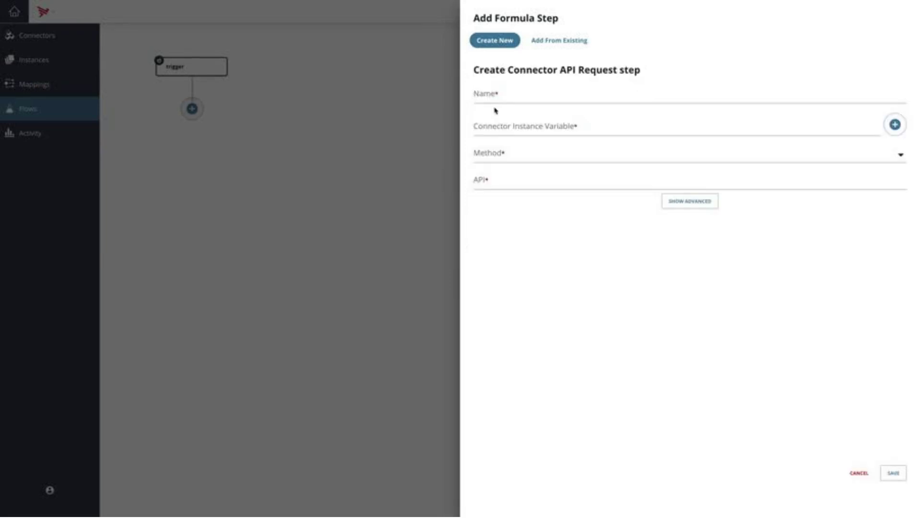
pyautogui.click(489, 96)
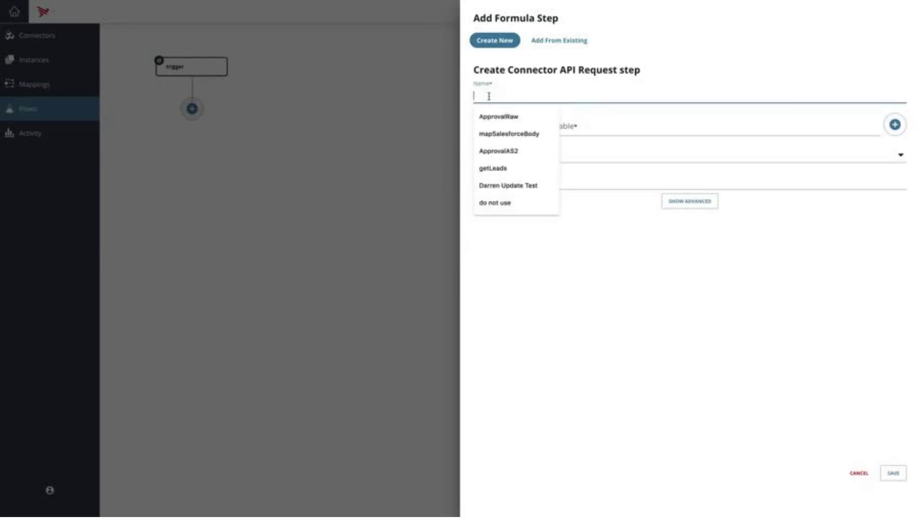
pyautogui.click(490, 170)
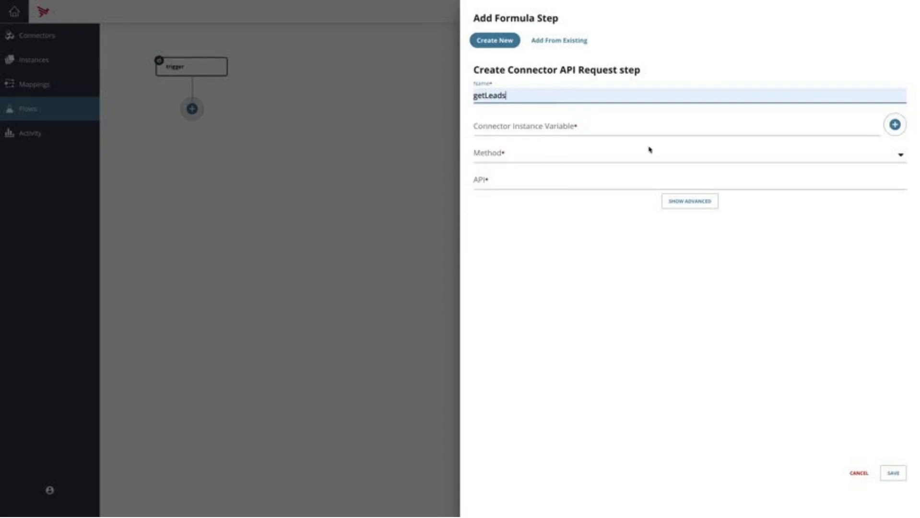
pyautogui.click(895, 125)
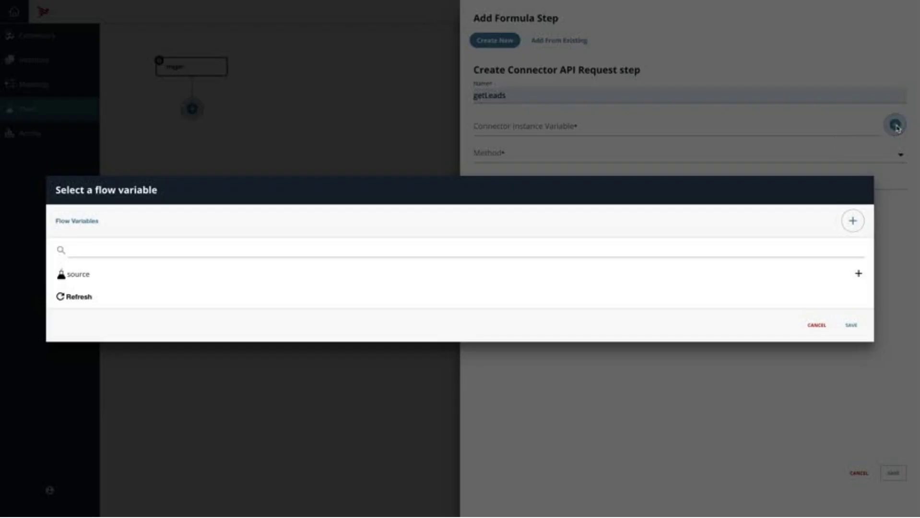
pyautogui.click(83, 276)
# Step: Set the getLeads request's method to GET and its API to /leads/${trigger.event.objectId}, and save the step
pyautogui.click(902, 156)
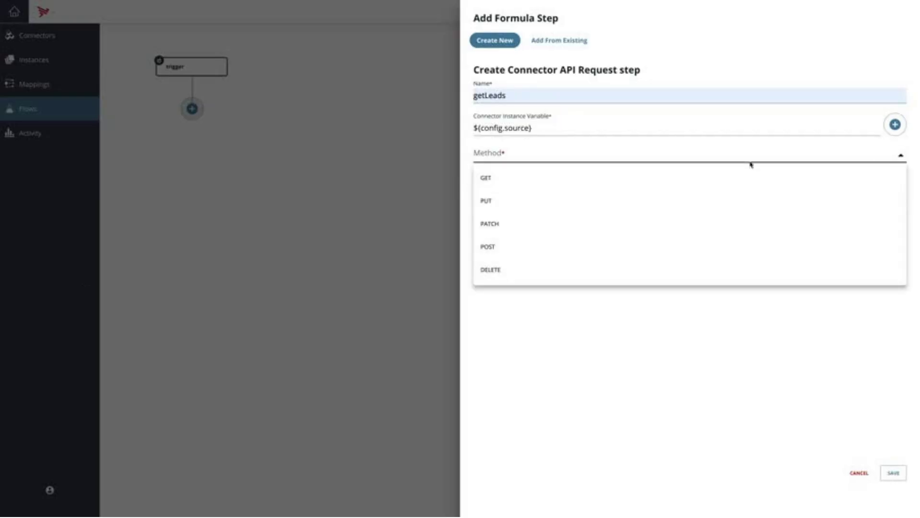
pyautogui.click(511, 181)
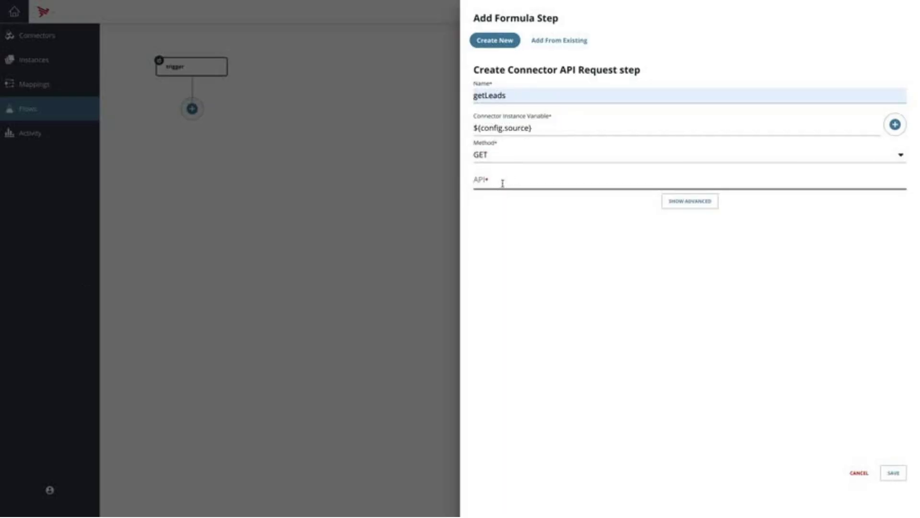
pyautogui.click(500, 184)
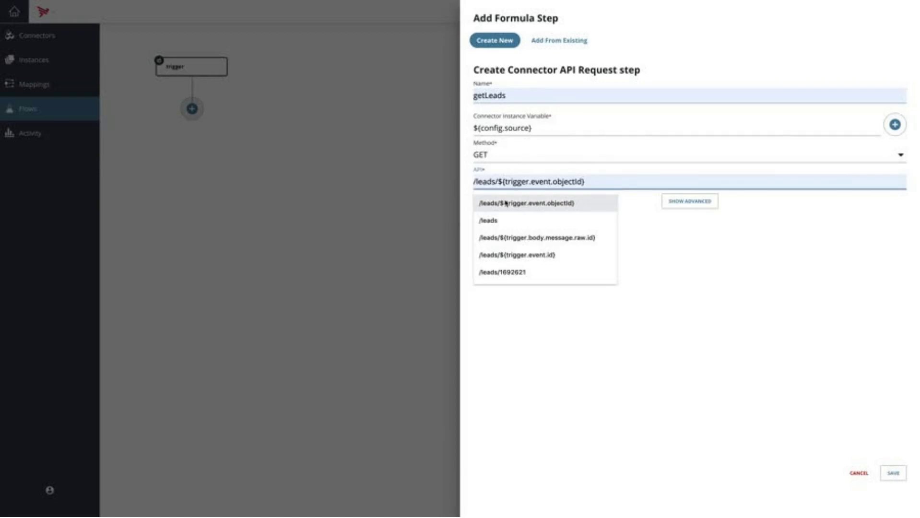
pyautogui.click(505, 202)
pyautogui.click(896, 474)
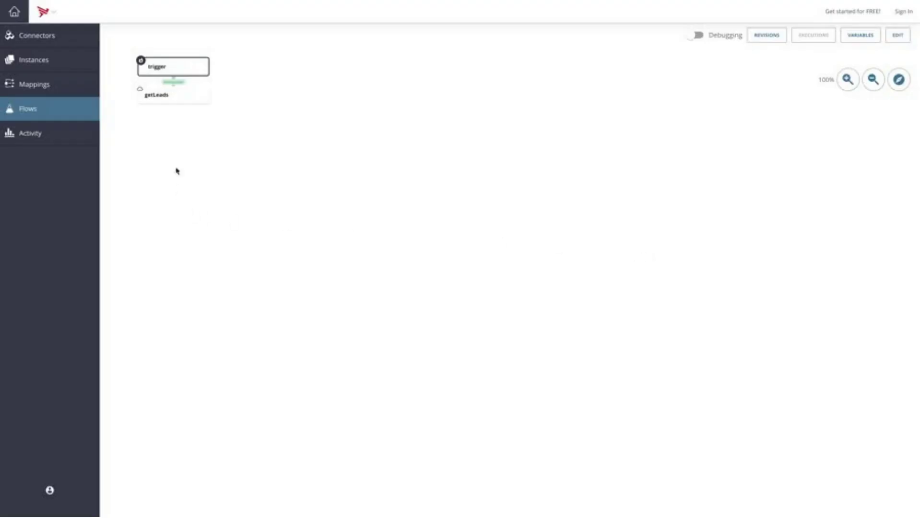
# Step: Add an on-success JS Script step after getLeads mapping firstName, lastName, company, email, industry, phone and title from steps.getLeads.response.body.person into body and passing it to done
pyautogui.click(170, 101)
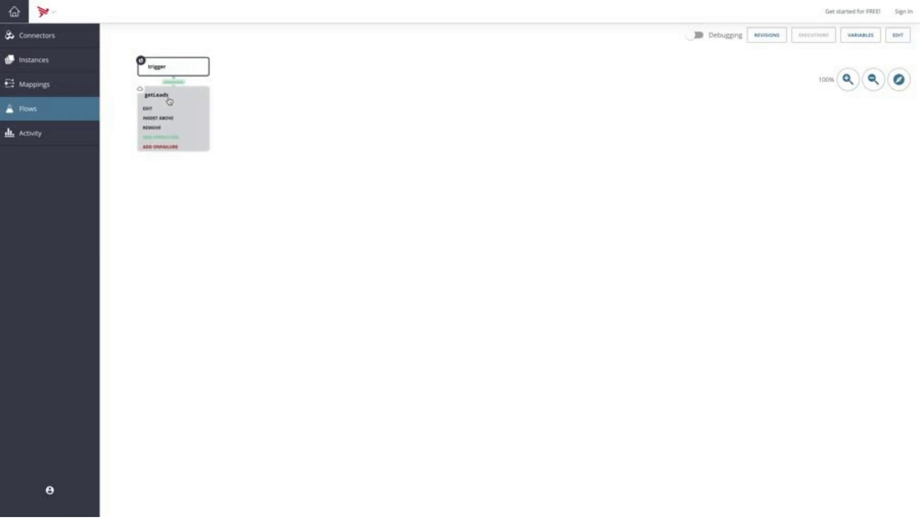
pyautogui.click(160, 138)
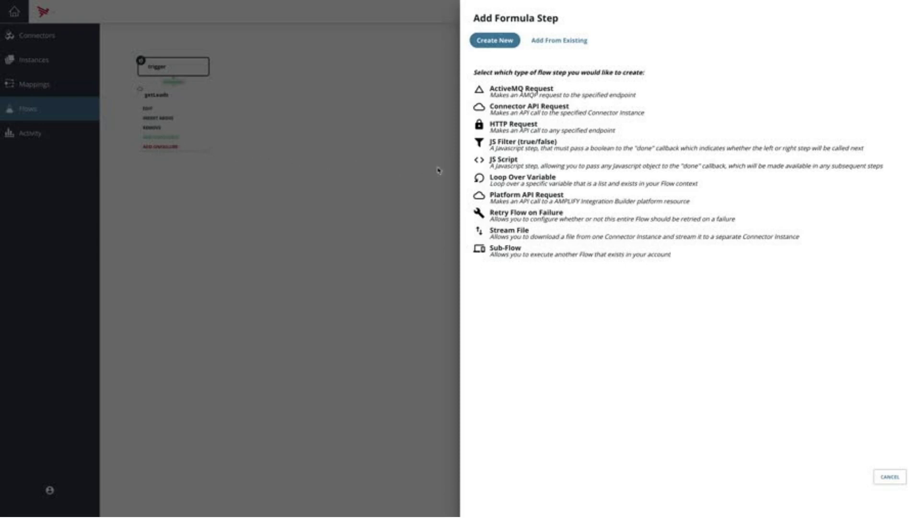
pyautogui.click(496, 163)
pyautogui.click(528, 160)
pyautogui.write('const p = steps.getLeads.response.body.person;  const body = {     firstName: p.firstName,     lastName: p.lastName,     company: p.company,     email: p.email,     industry: p.industry,     phone: p.phone,     title: p.title }  done(body);')
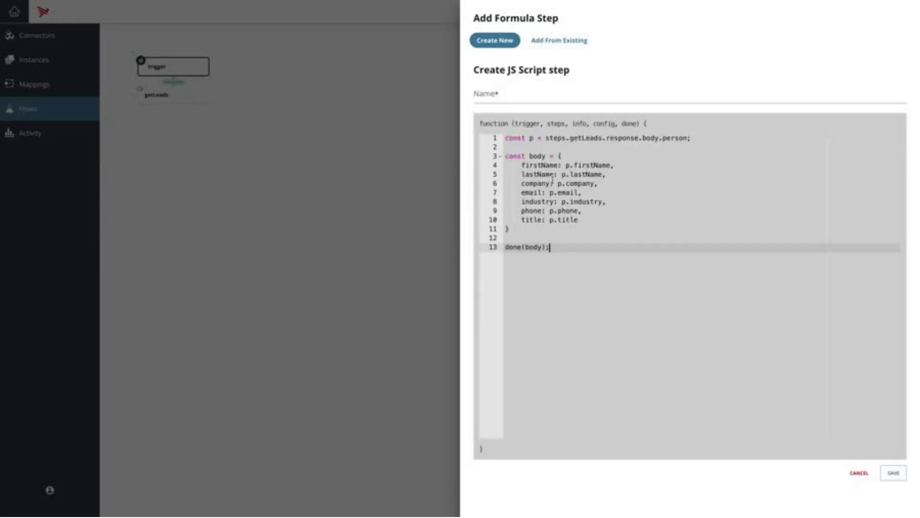
# Step: Name the JS Script step mapSalesforceBody and save it
pyautogui.doubleClick(582, 139)
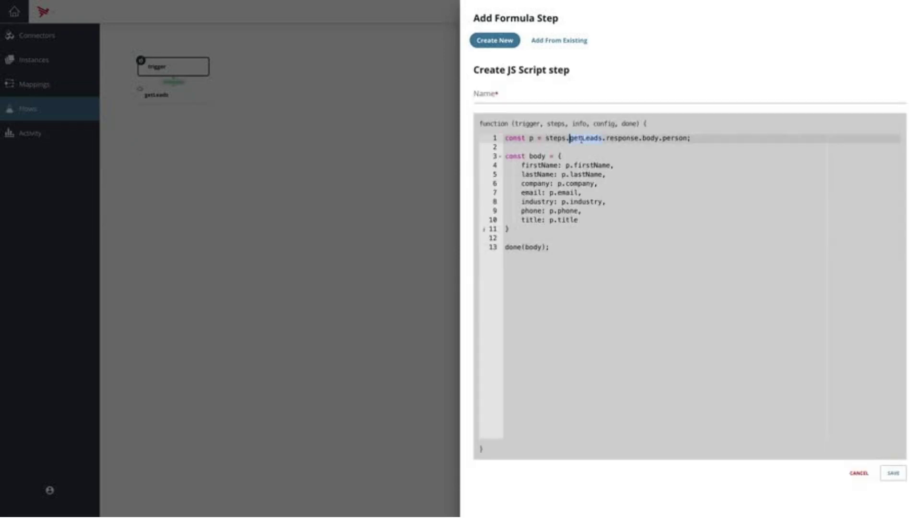
pyautogui.click(500, 98)
pyautogui.click(503, 133)
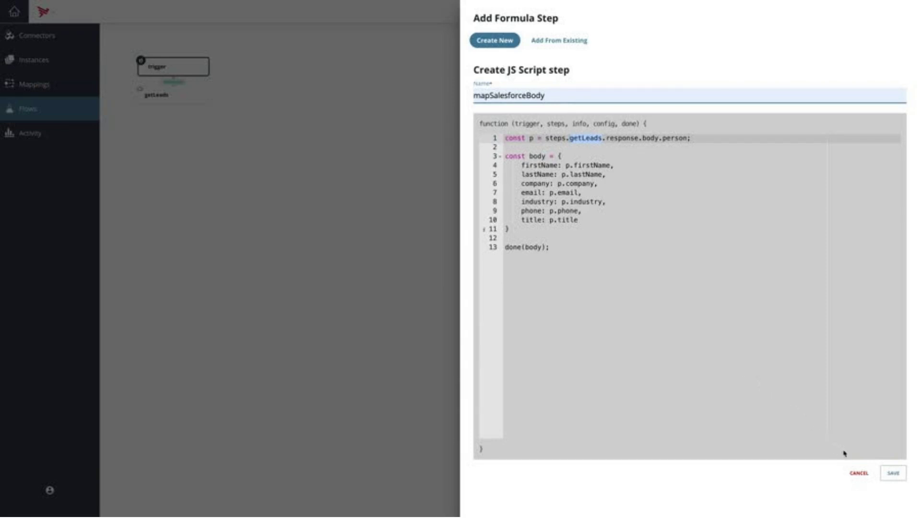
pyautogui.click(891, 475)
pyautogui.click(893, 475)
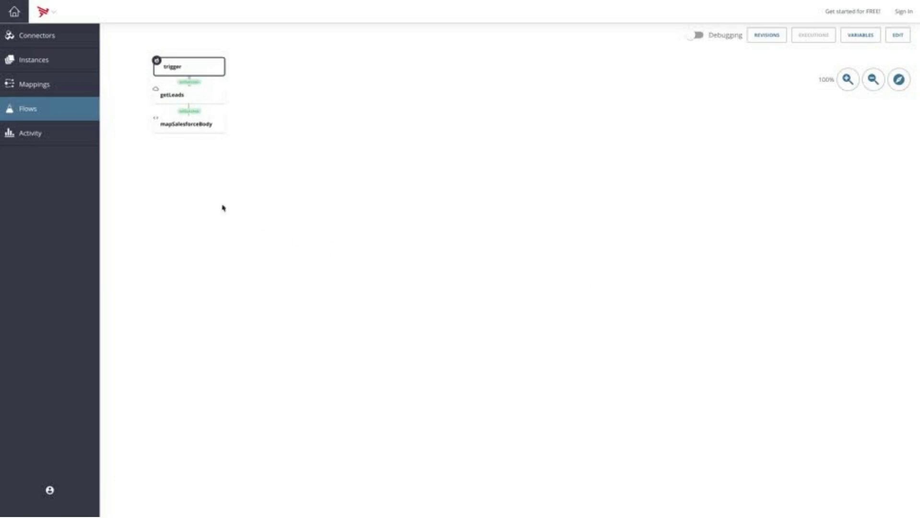
# Step: Add an on-success Connector API Request step named saveLeads after mapSalesforceBody
pyautogui.click(182, 127)
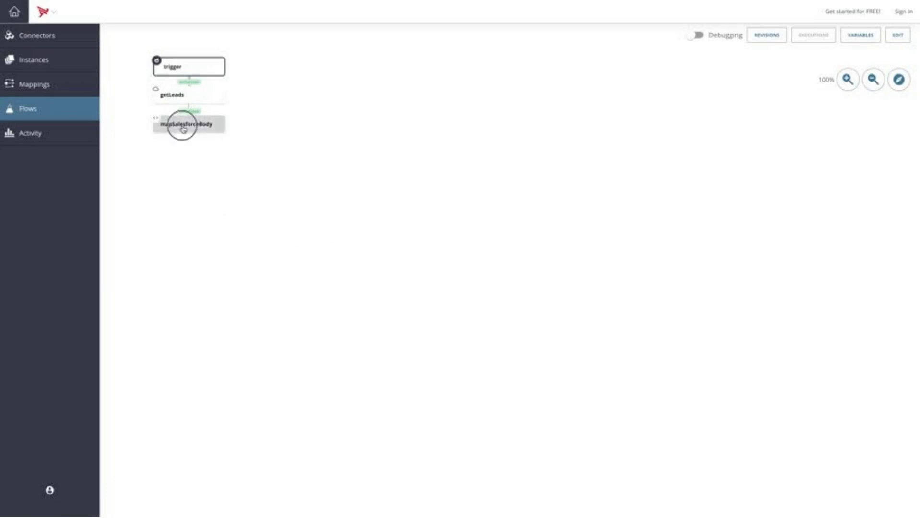
pyautogui.click(176, 167)
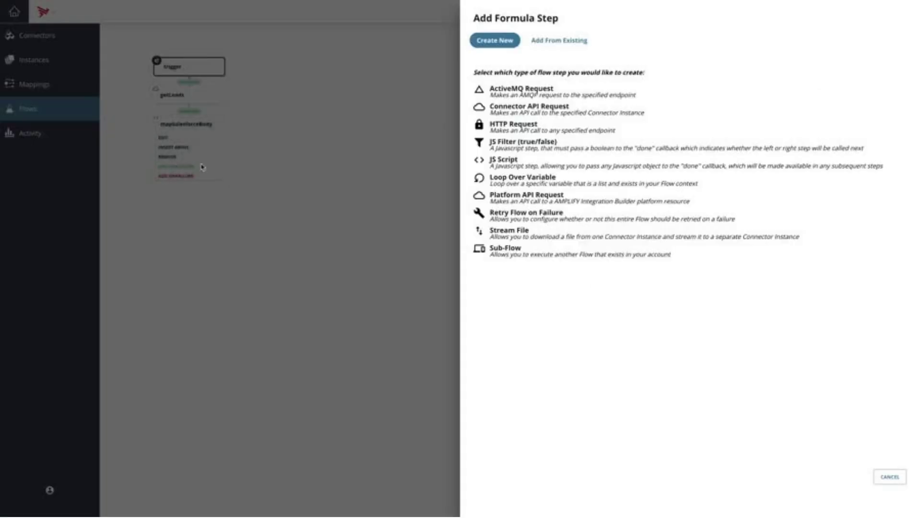
pyautogui.click(502, 113)
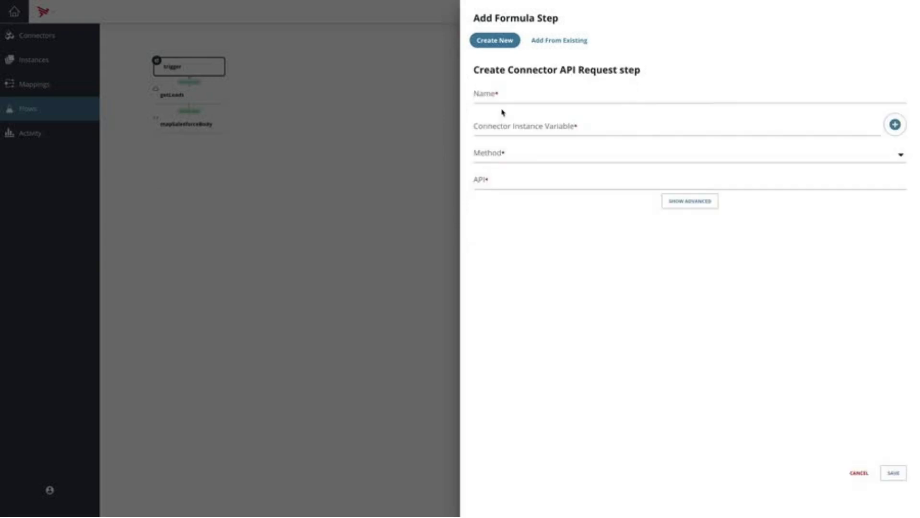
pyautogui.write('saveLeads')
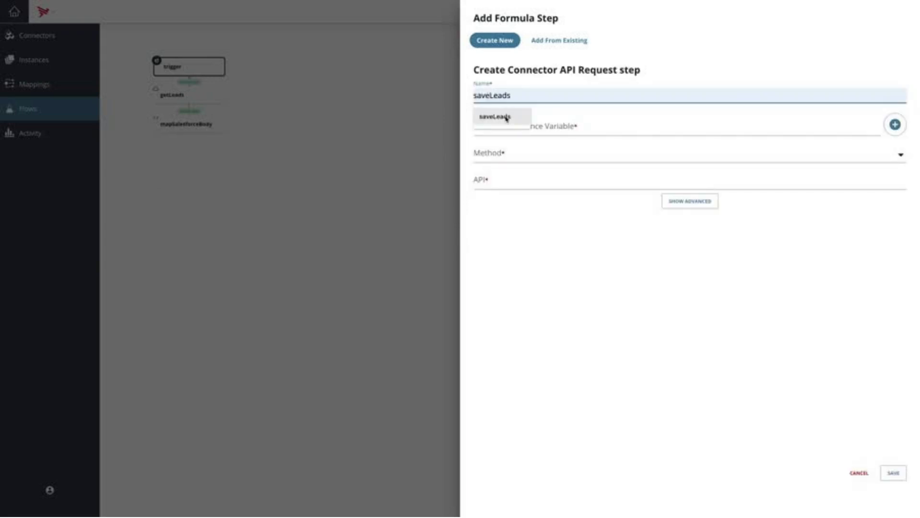
pyautogui.click(503, 118)
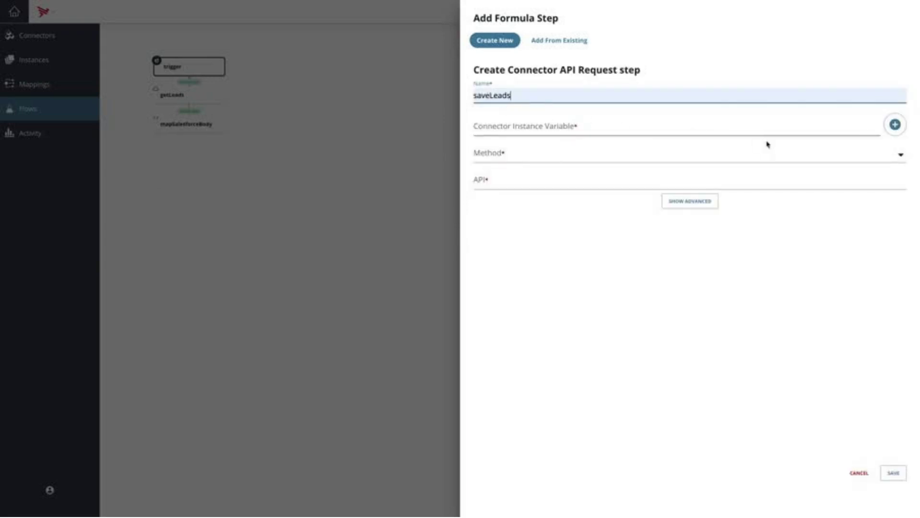
# Step: Create a Connector Instance variable named destination and select it as the saveLeads step's connector instance variable
pyautogui.click(895, 126)
pyautogui.click(853, 219)
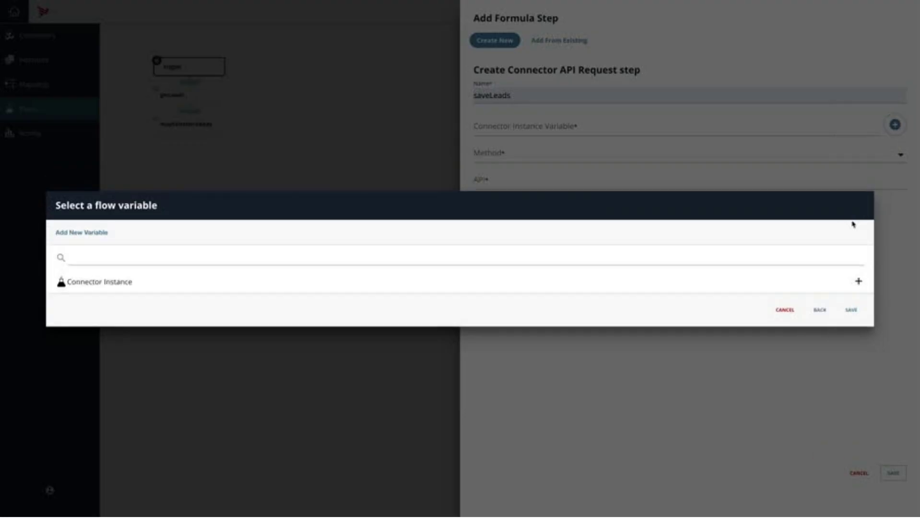
pyautogui.click(117, 285)
pyautogui.click(279, 226)
pyautogui.write('destination')
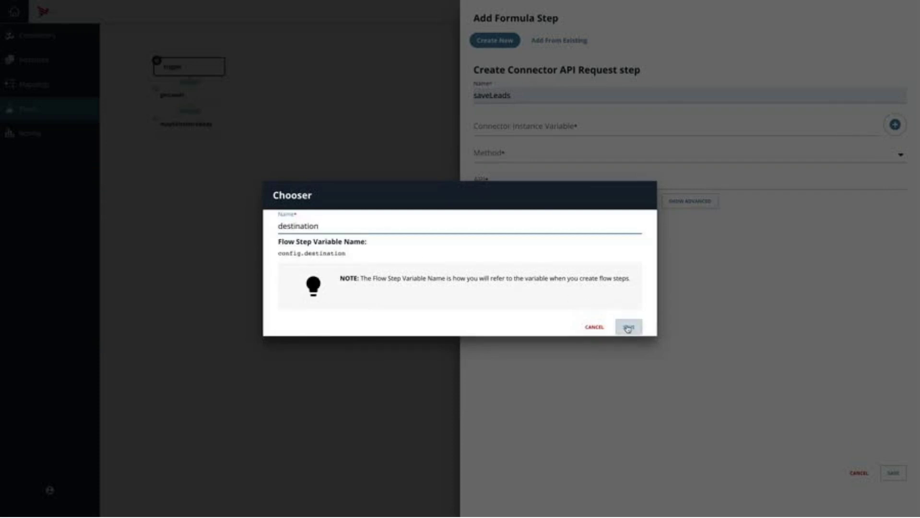
pyautogui.click(628, 328)
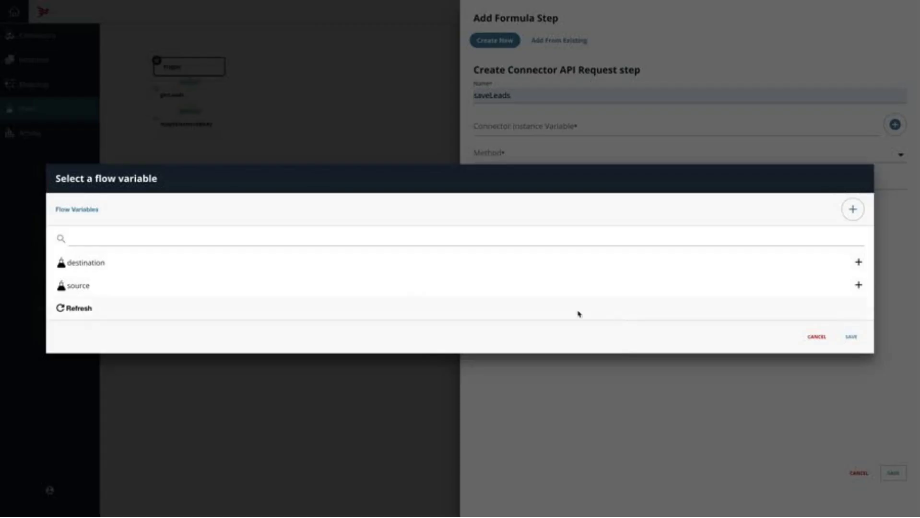
pyautogui.click(91, 267)
# Step: Set the saveLeads request's method to POST and its API to /leads
pyautogui.click(900, 156)
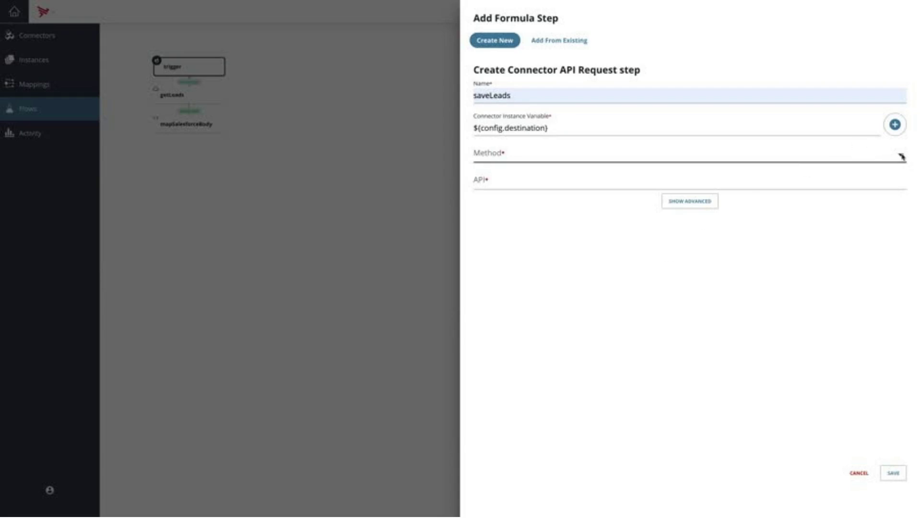
pyautogui.click(521, 248)
pyautogui.click(507, 185)
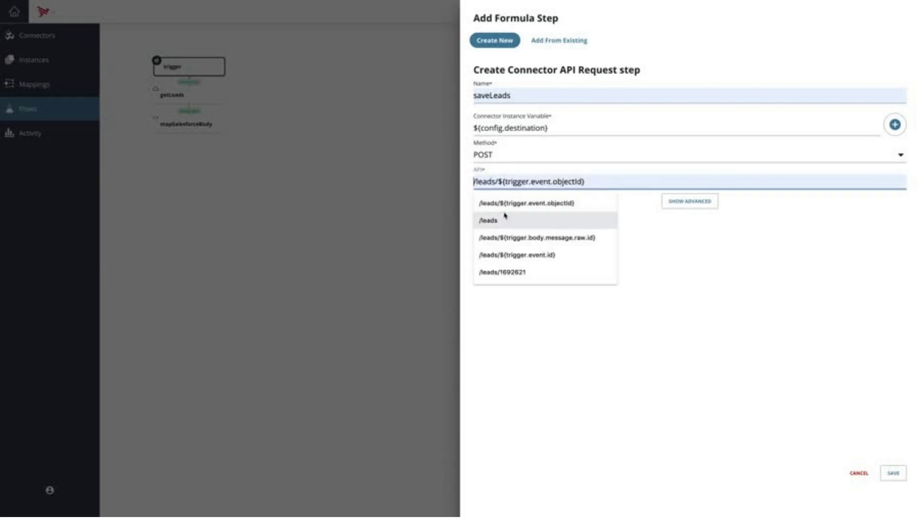
pyautogui.click(501, 220)
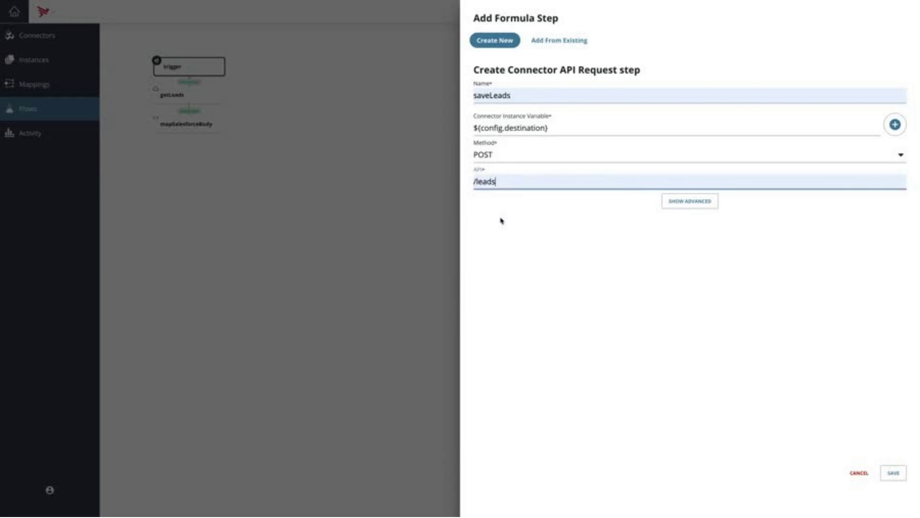
# Step: Set the saveLeads request's advanced Body to ${steps.mapSalesforceBody} and save the step
pyautogui.click(687, 207)
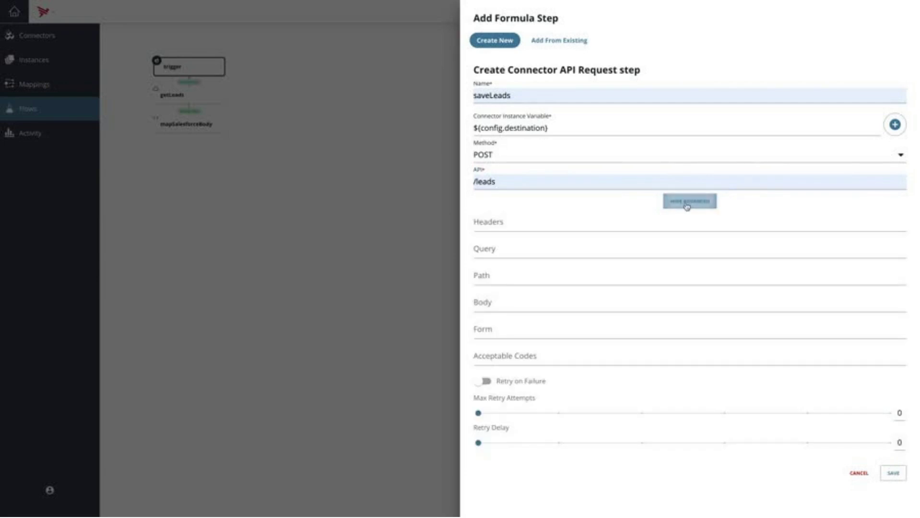
pyautogui.click(498, 308)
pyautogui.click(501, 327)
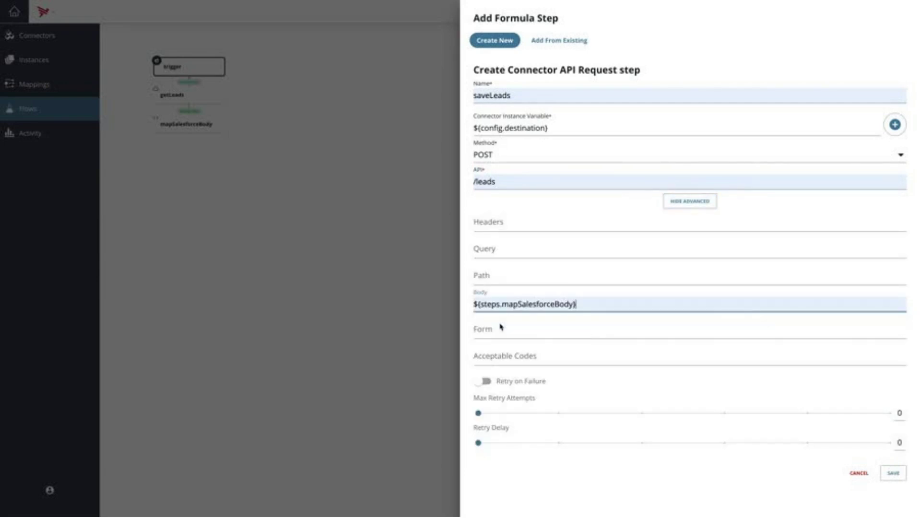
pyautogui.doubleClick(520, 305)
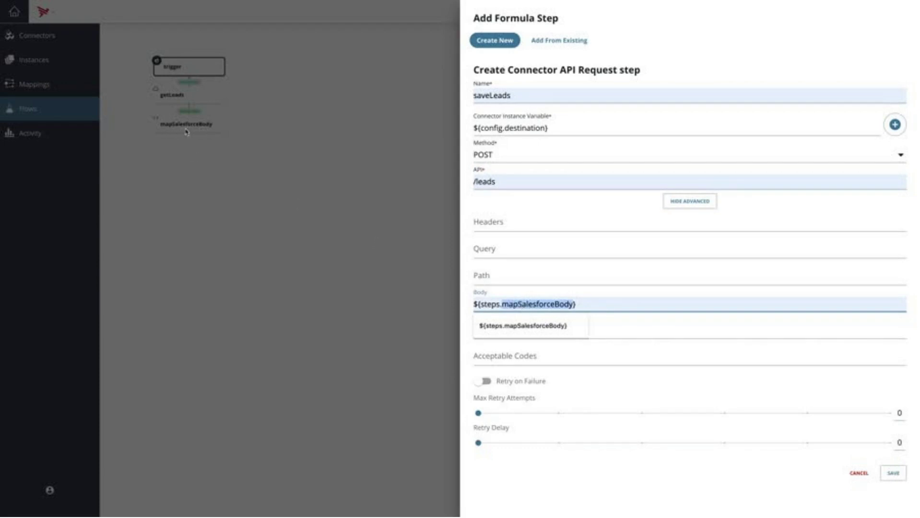
pyautogui.click(551, 303)
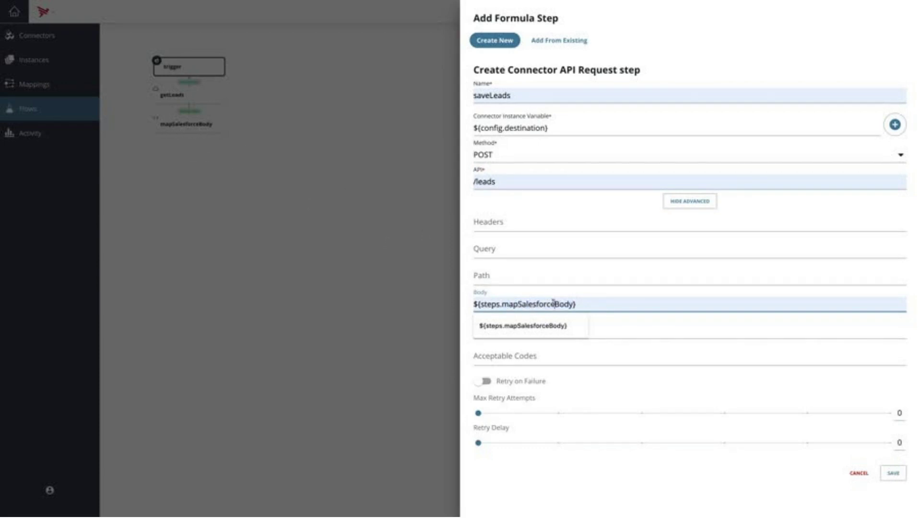
pyautogui.click(897, 479)
pyautogui.click(895, 475)
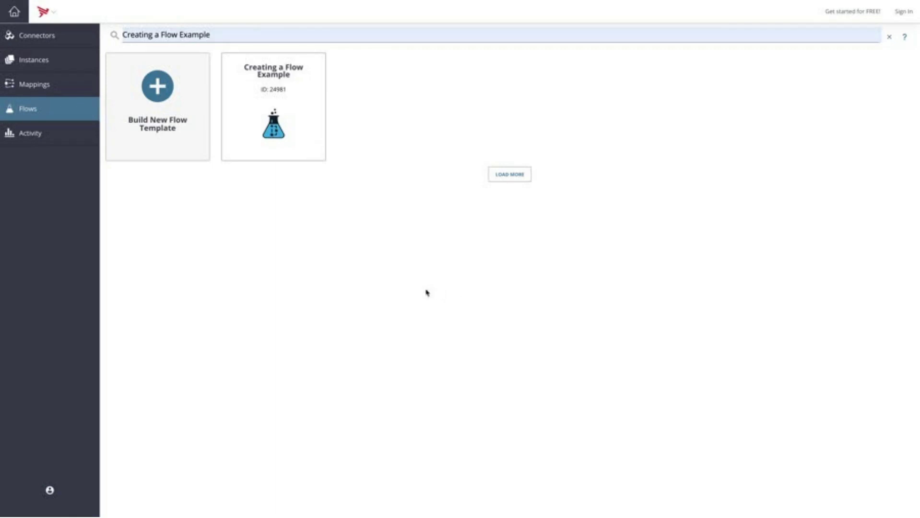
# Step: Start a new instance of the Creating a Flow Example template and name it Creating a Flow Instance
pyautogui.moveTo(273, 123)
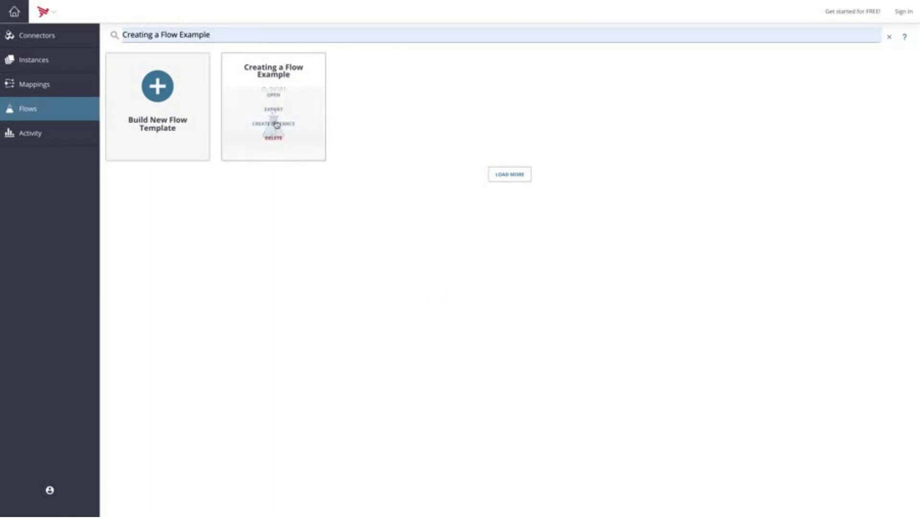
pyautogui.click(271, 126)
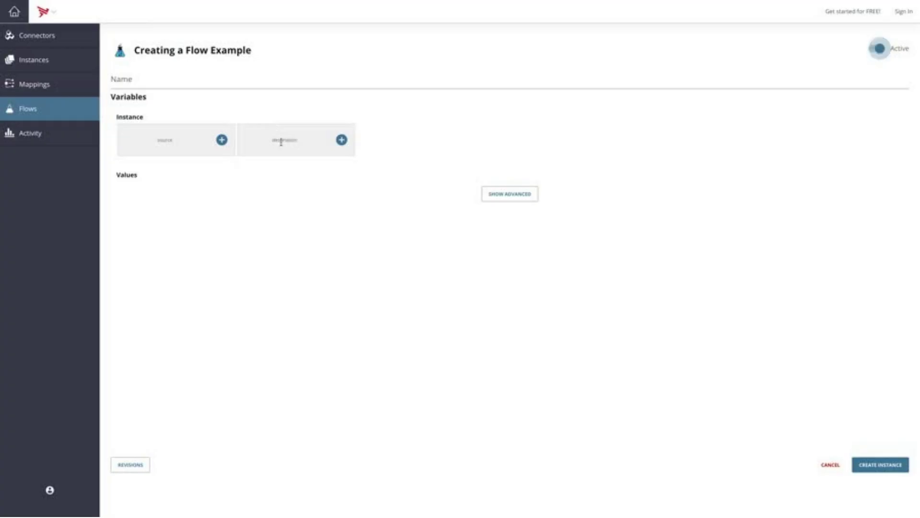
pyautogui.click(125, 81)
pyautogui.click(132, 160)
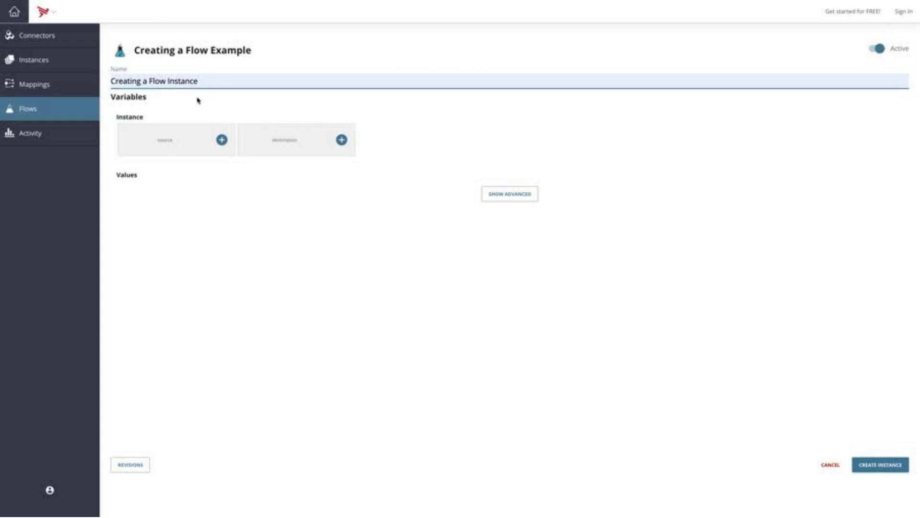
# Step: Assign Marketo to the source variable and My Salesforce account to the destination variable, and create the flow instance
pyautogui.click(222, 140)
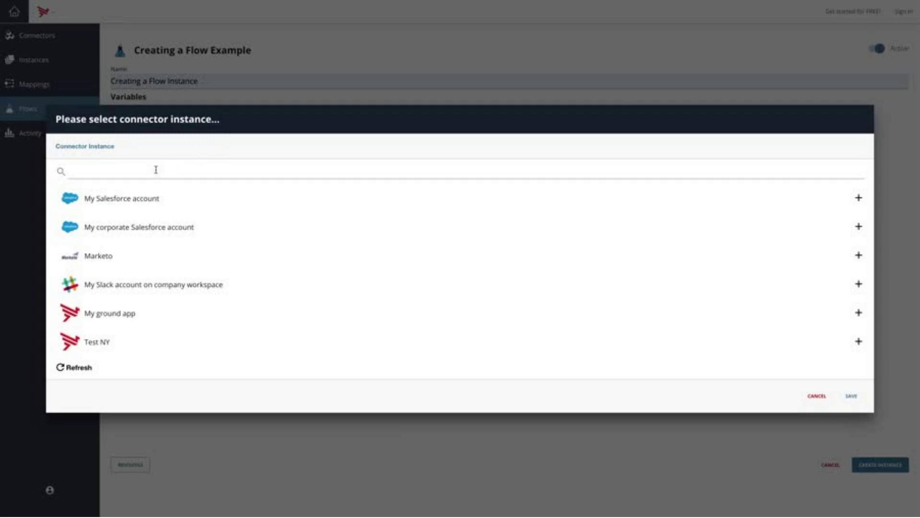
pyautogui.click(100, 260)
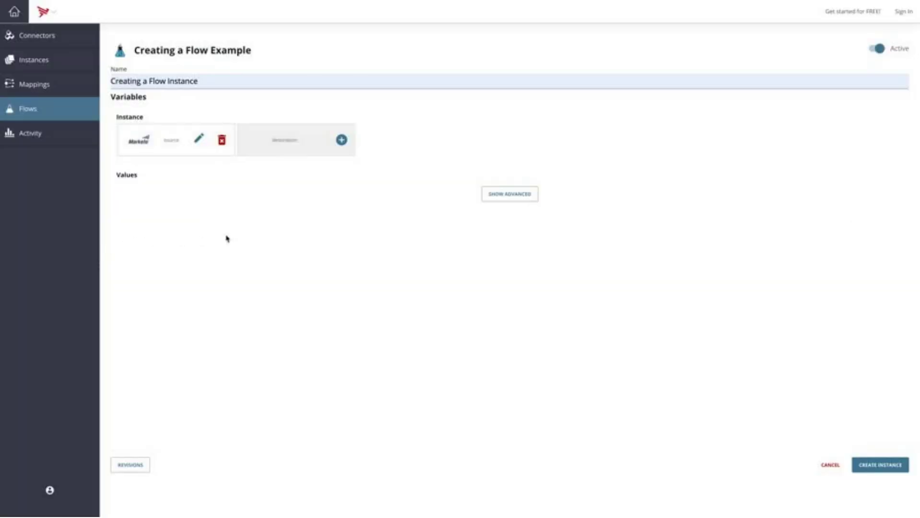
pyautogui.click(342, 141)
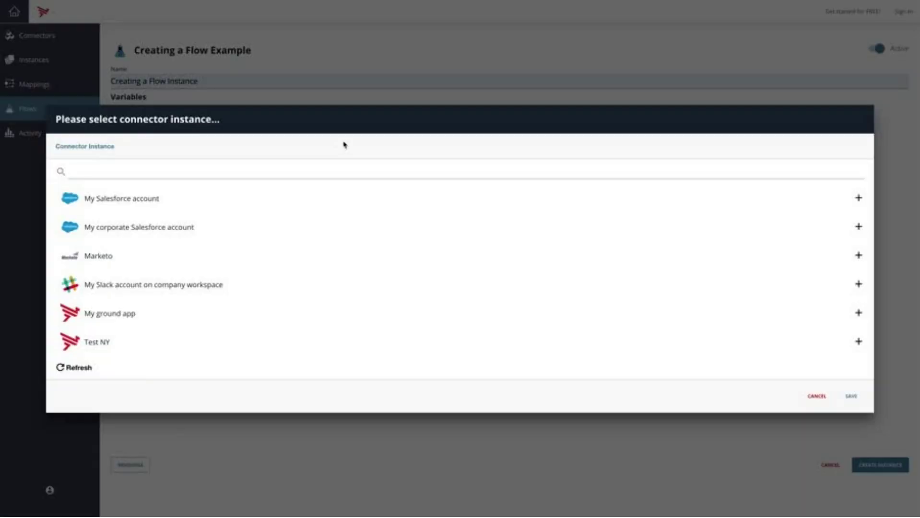
pyautogui.click(138, 199)
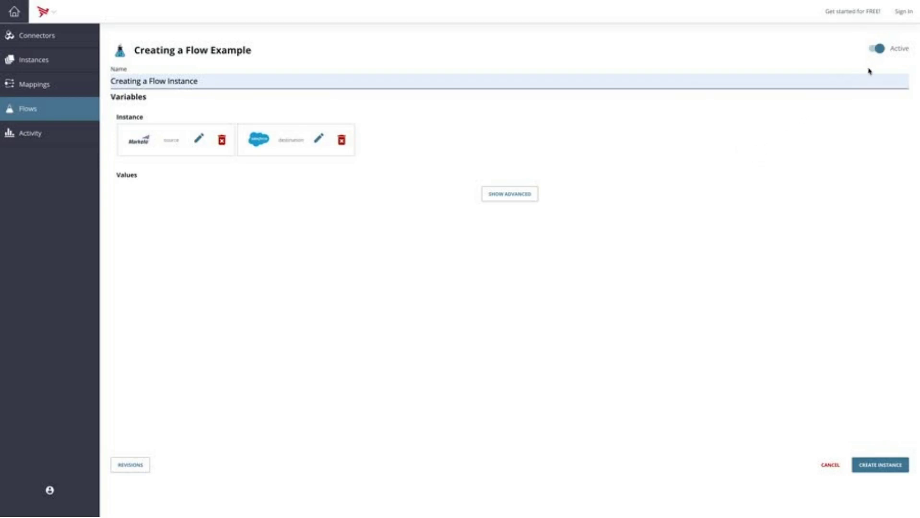
pyautogui.click(876, 469)
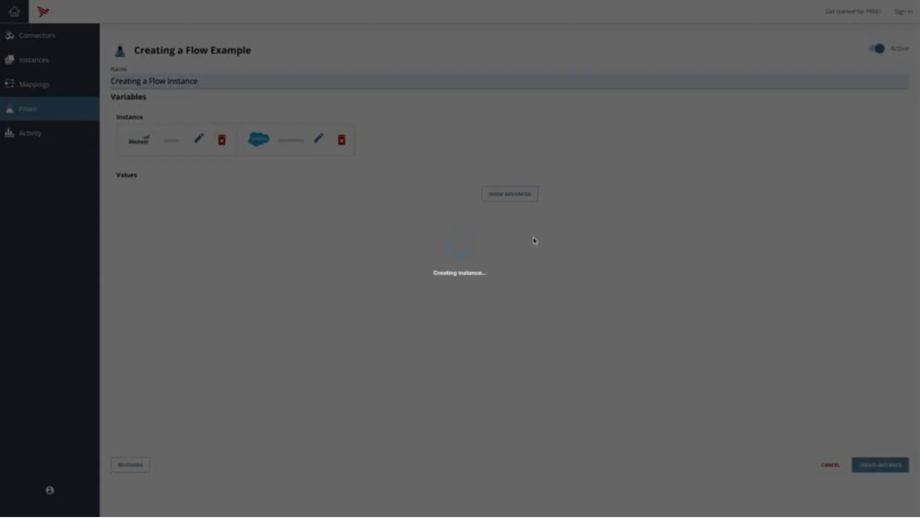